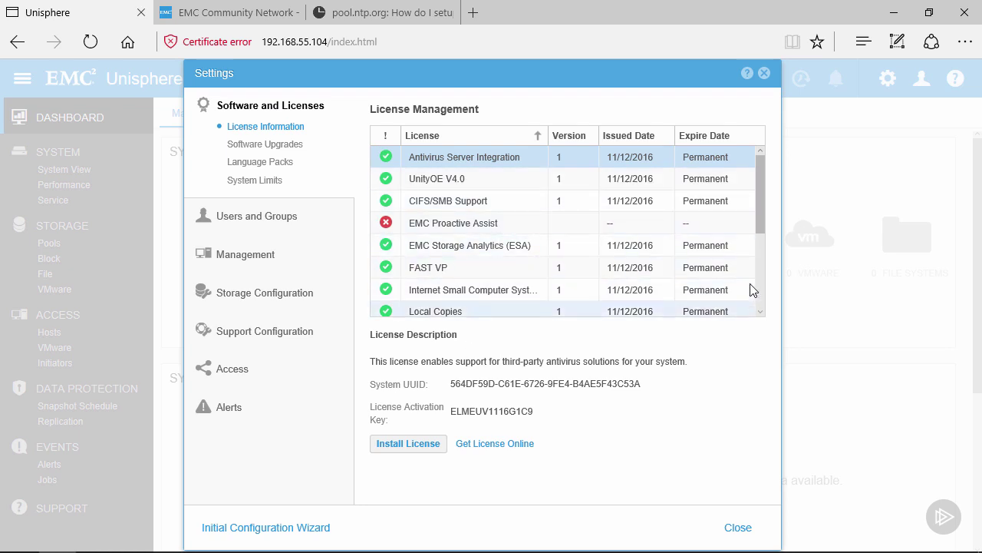
Examine the Software and Licenses settings: the license list, software upgrades, language packs and system limits
left_click(761, 210)
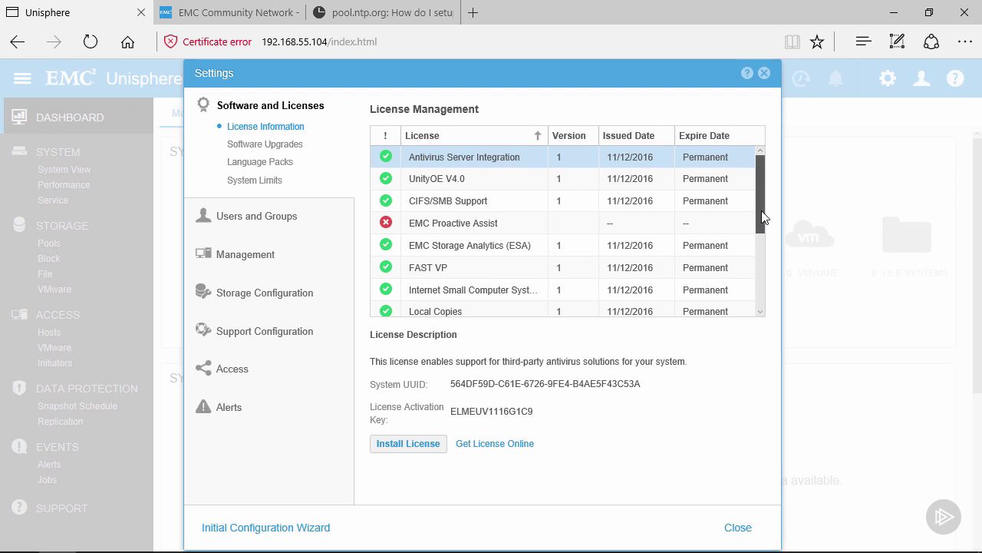
left_click_drag(763, 217, 726, 167)
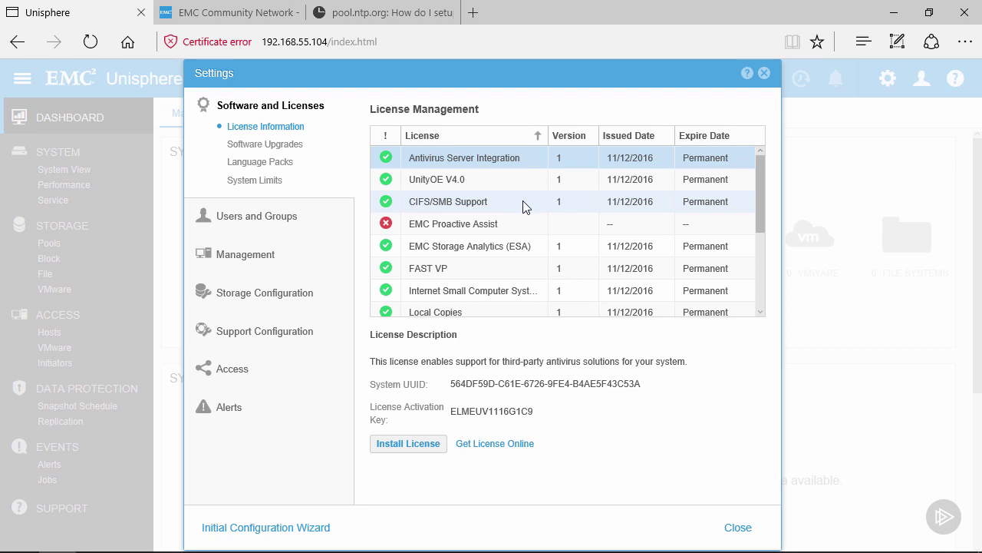
left_click(287, 146)
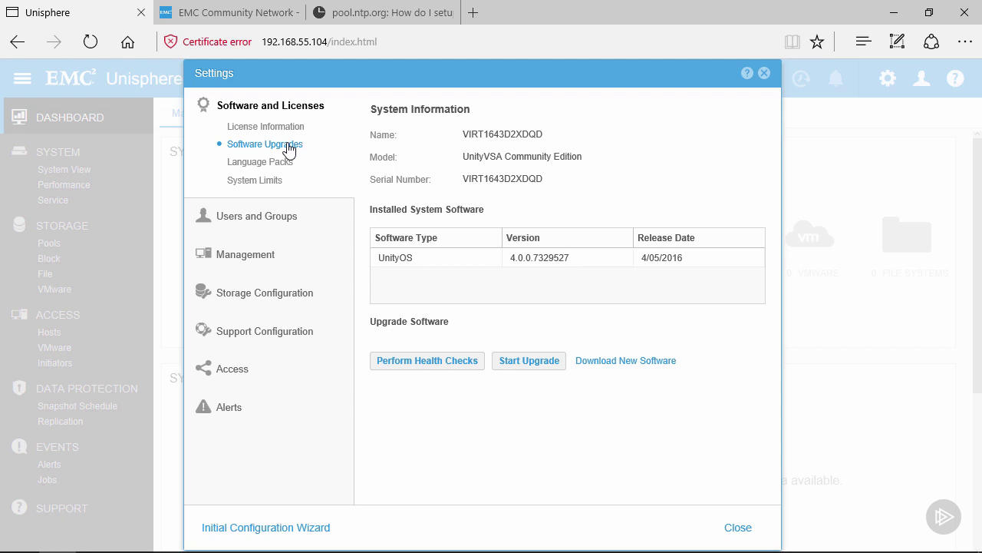
left_click(280, 165)
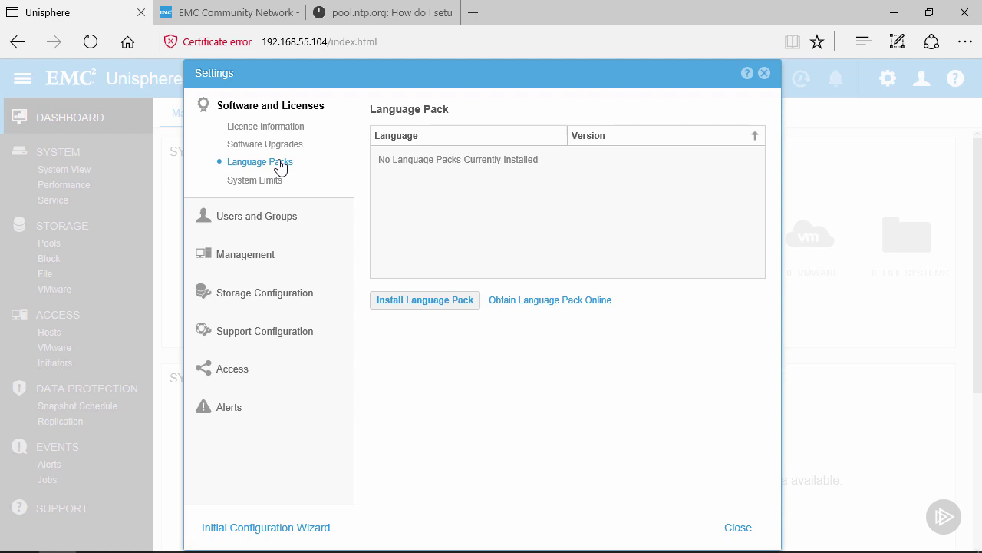
left_click(272, 181)
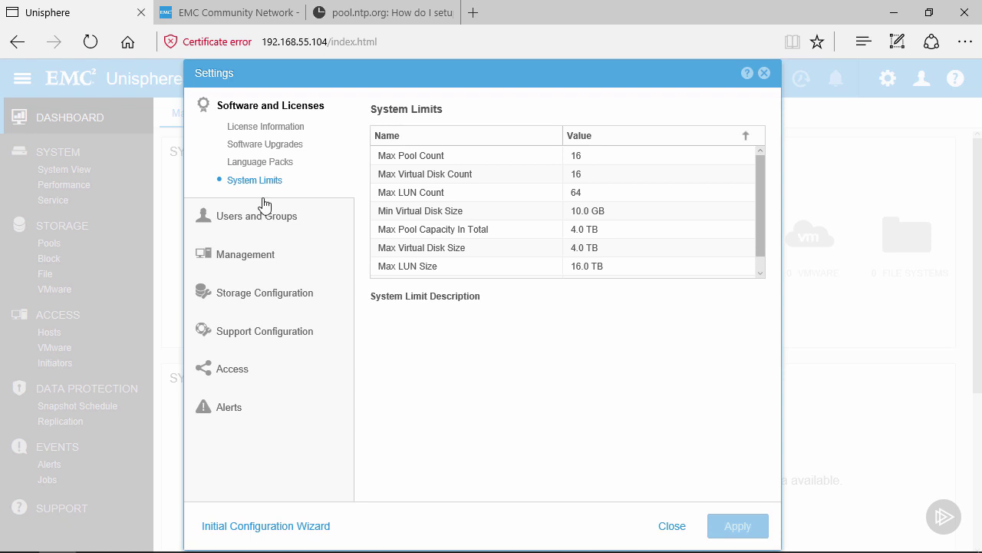
Start a new local user in User Management, entering the username, the account password and its confirmation
left_click(257, 223)
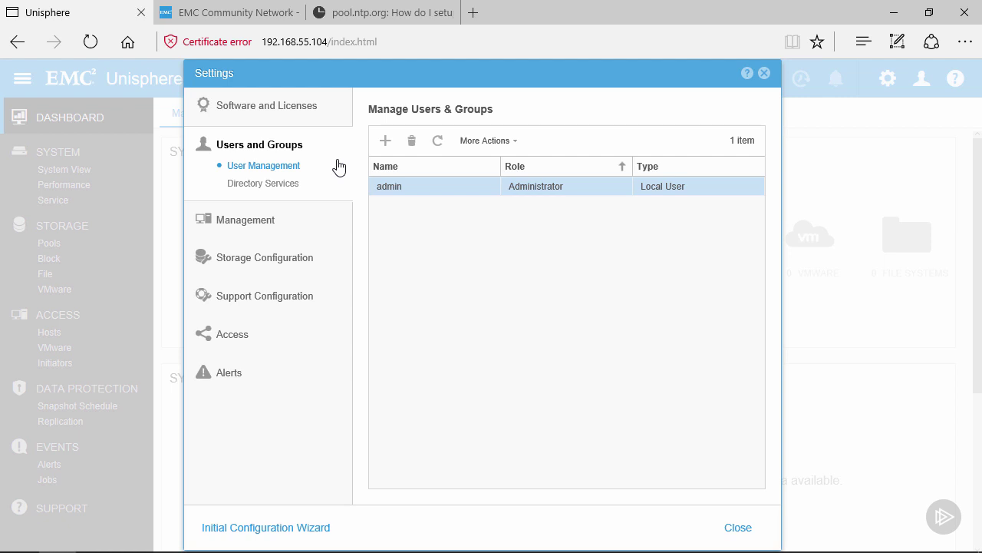
left_click(386, 143)
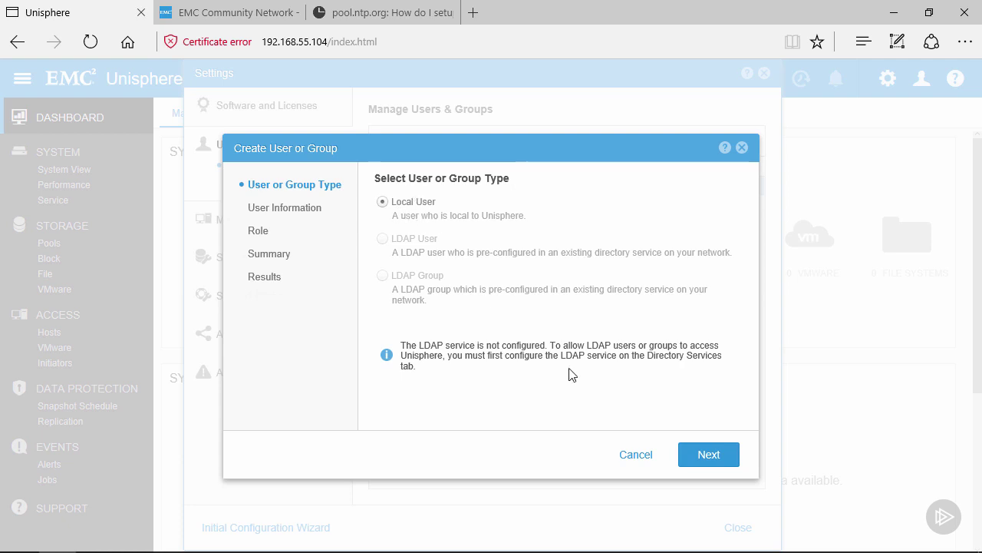
left_click(693, 458)
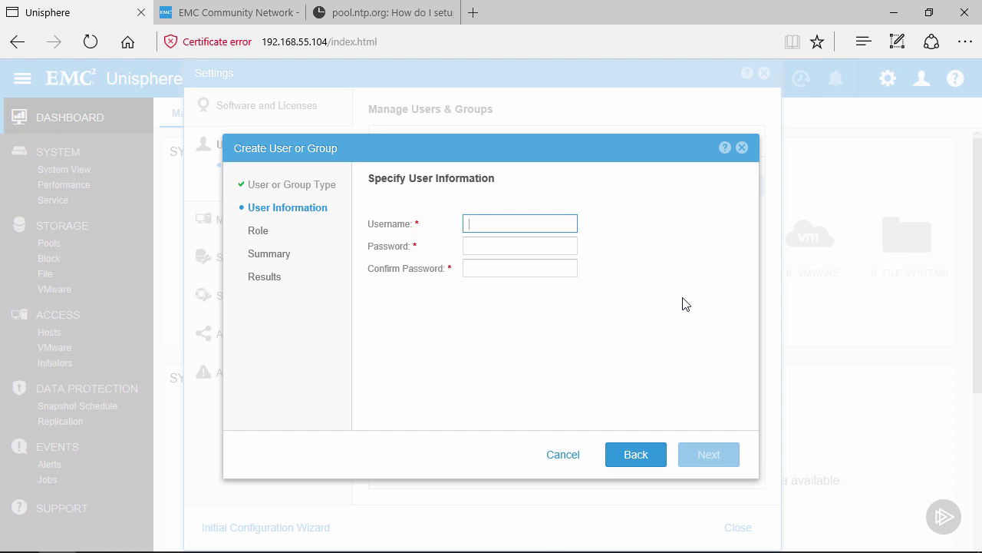
type("ryan")
key("Tab")
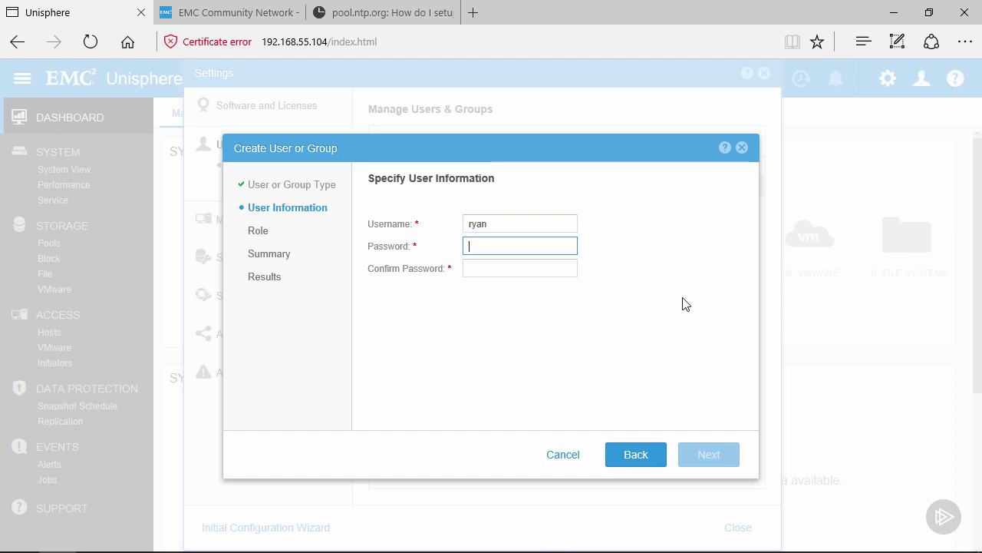
type("••••")
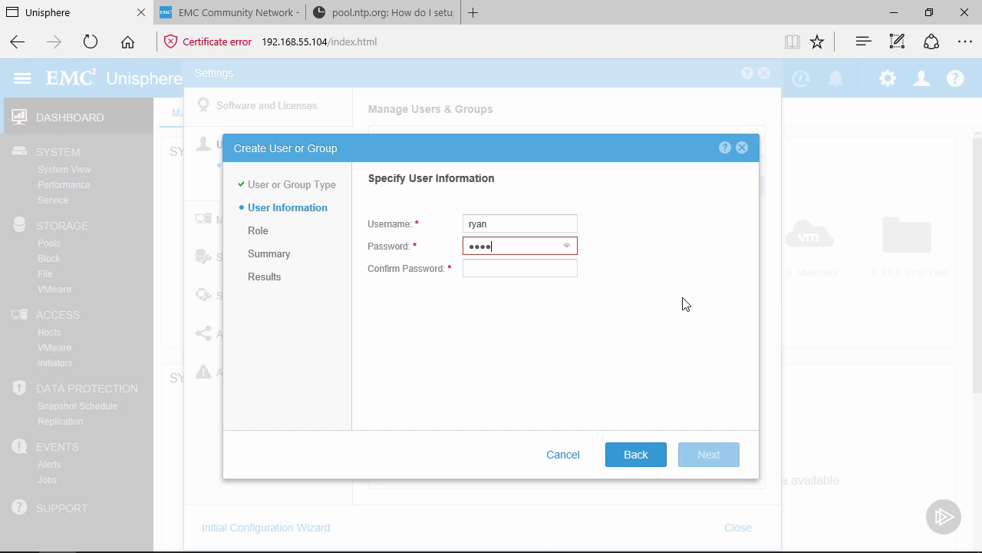
type("••")
key("Tab")
type("••••")
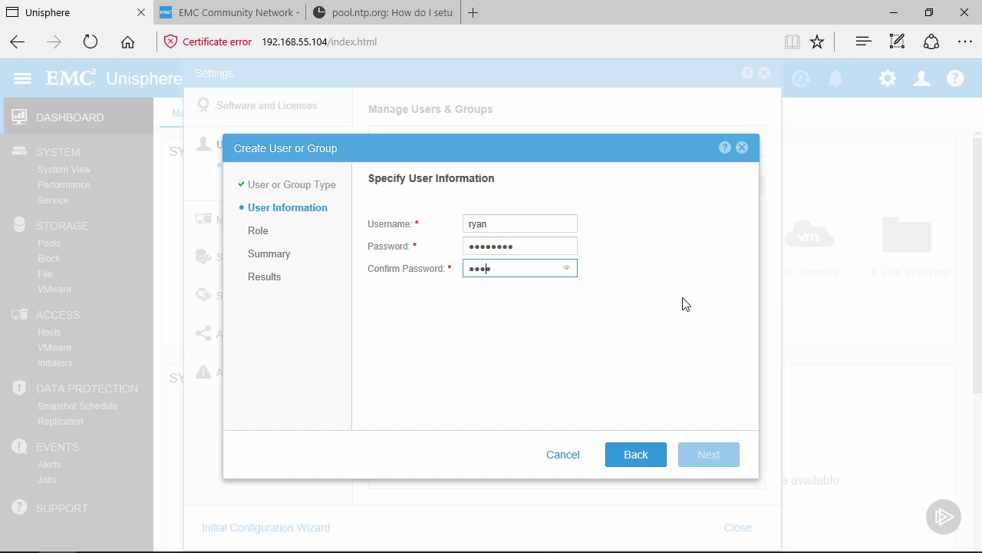
type("••••")
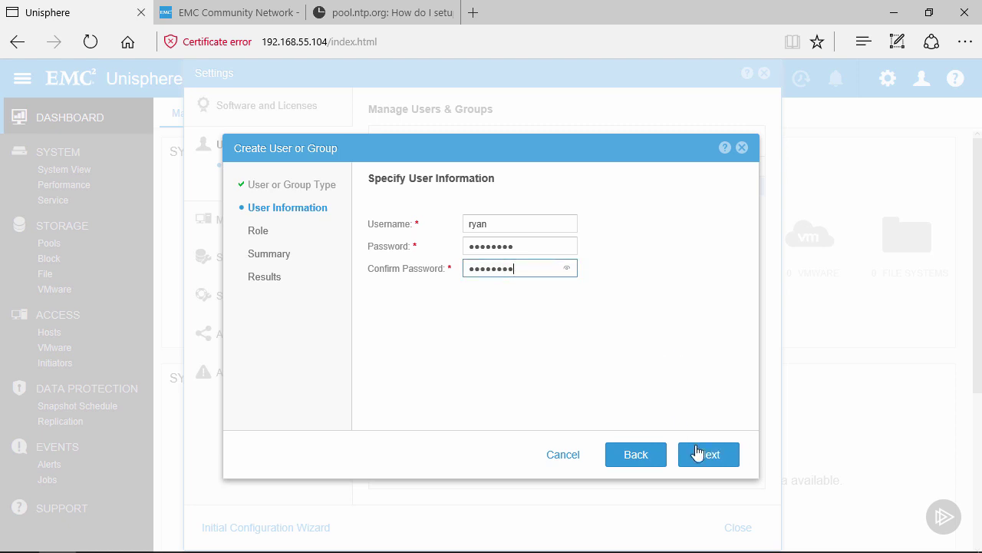
left_click(705, 455)
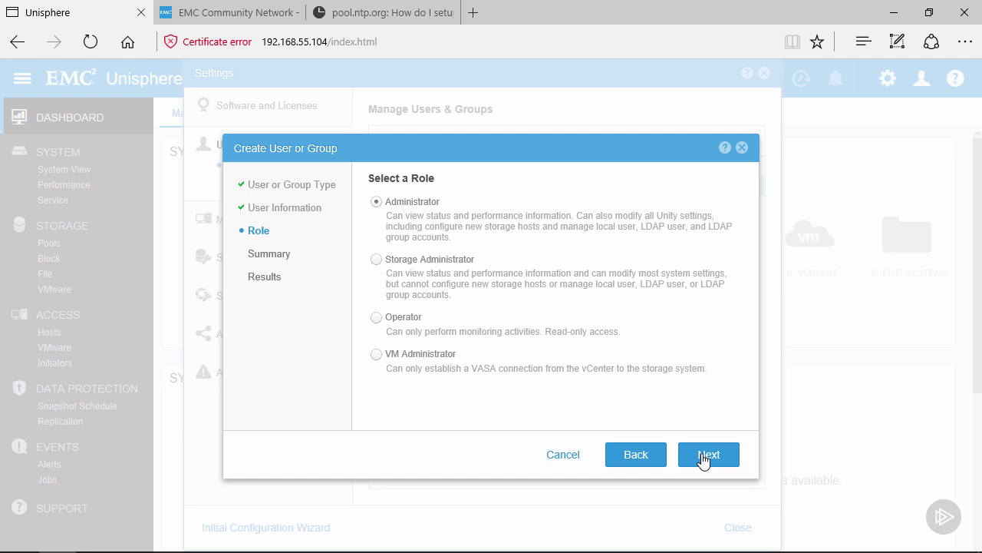
Give the new local user the Administrator role and finish creating the account
left_click(703, 457)
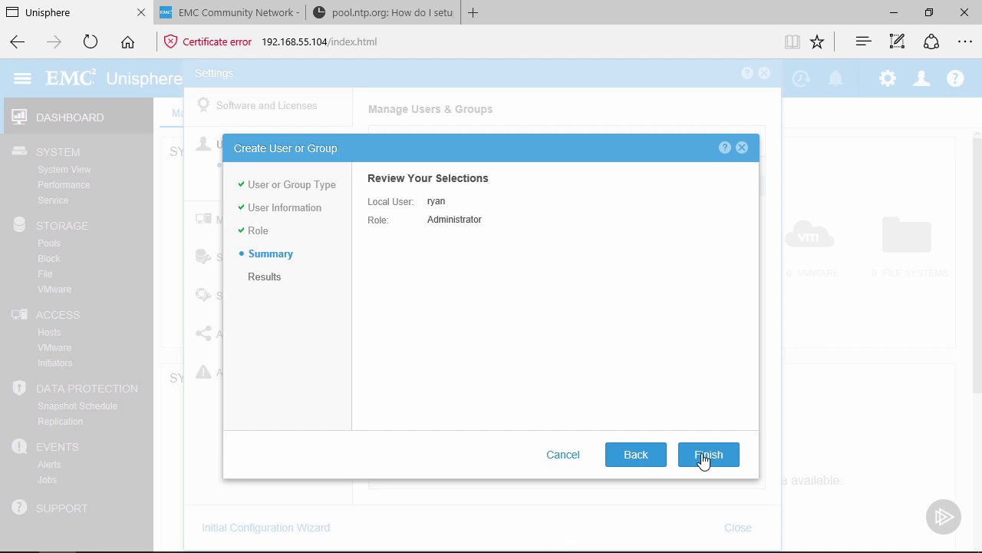
left_click(704, 458)
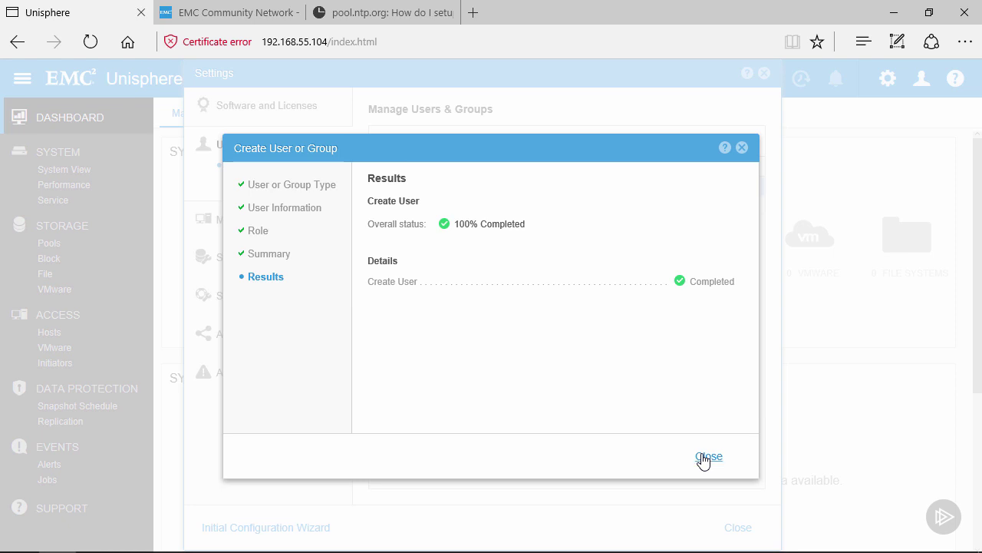
left_click(708, 457)
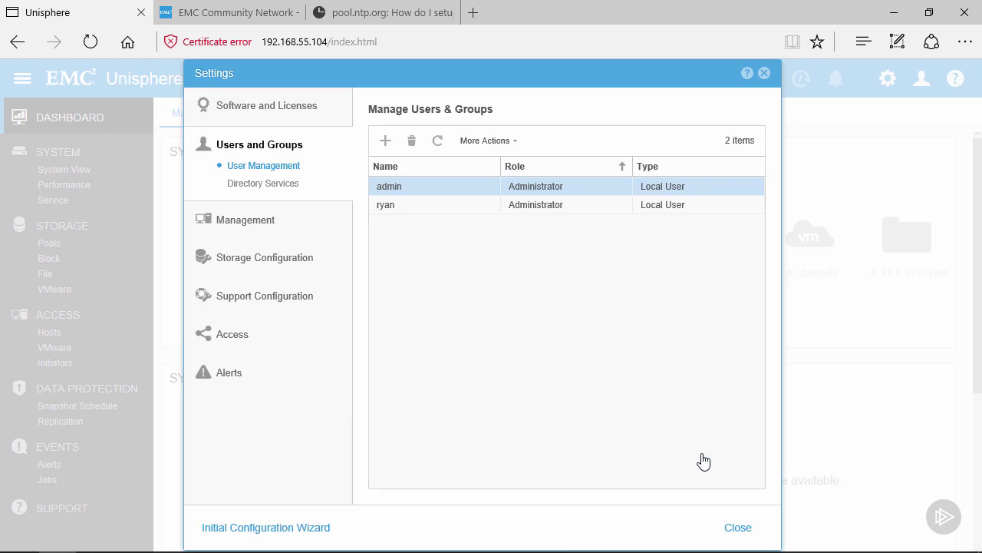
Examine the LDAP directory services page and all Management settings, from system time and NTP through encryption
left_click(283, 185)
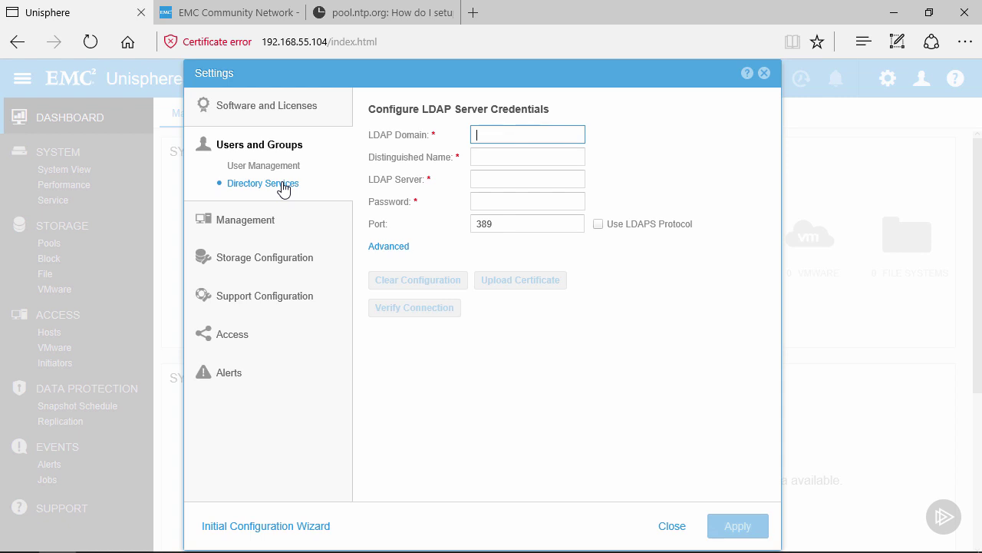
left_click(253, 223)
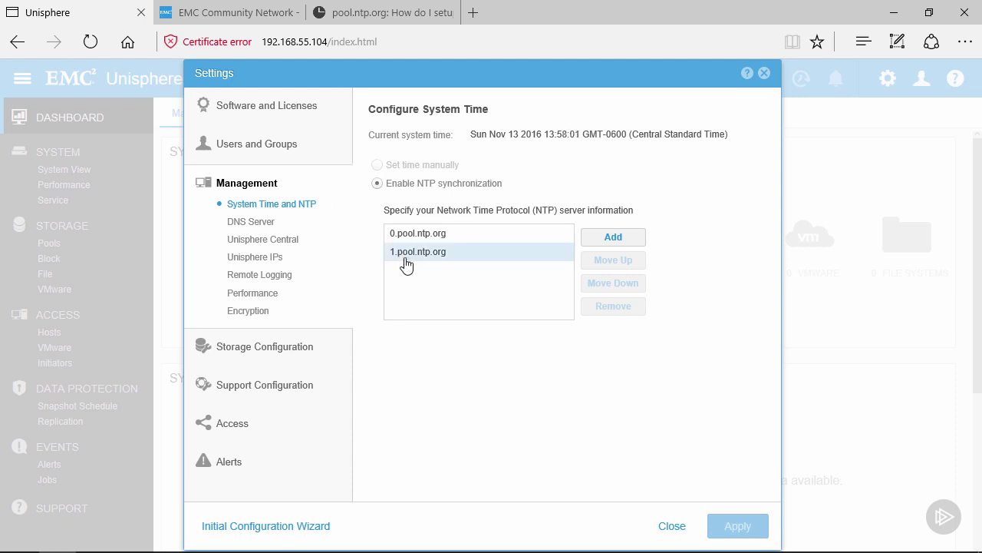
left_click(255, 223)
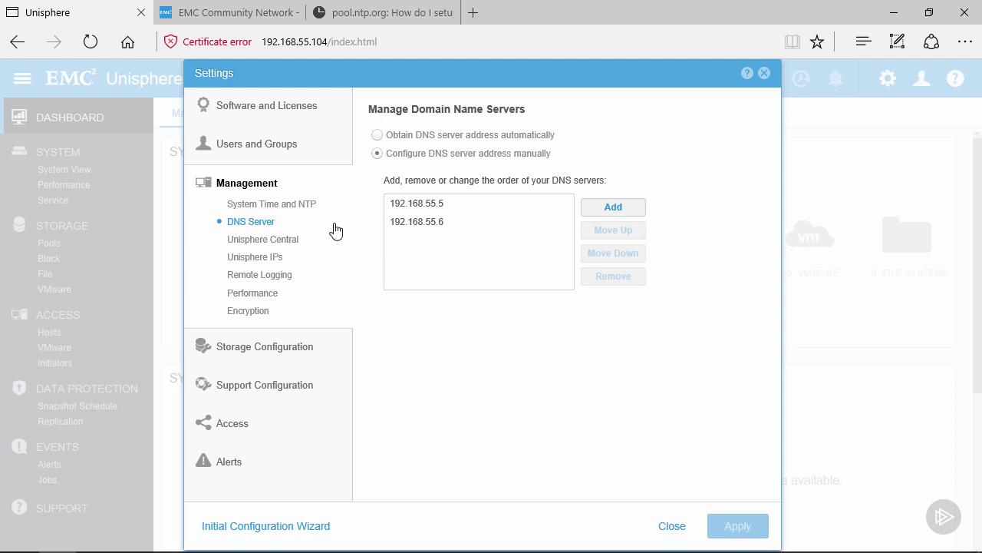
left_click(280, 244)
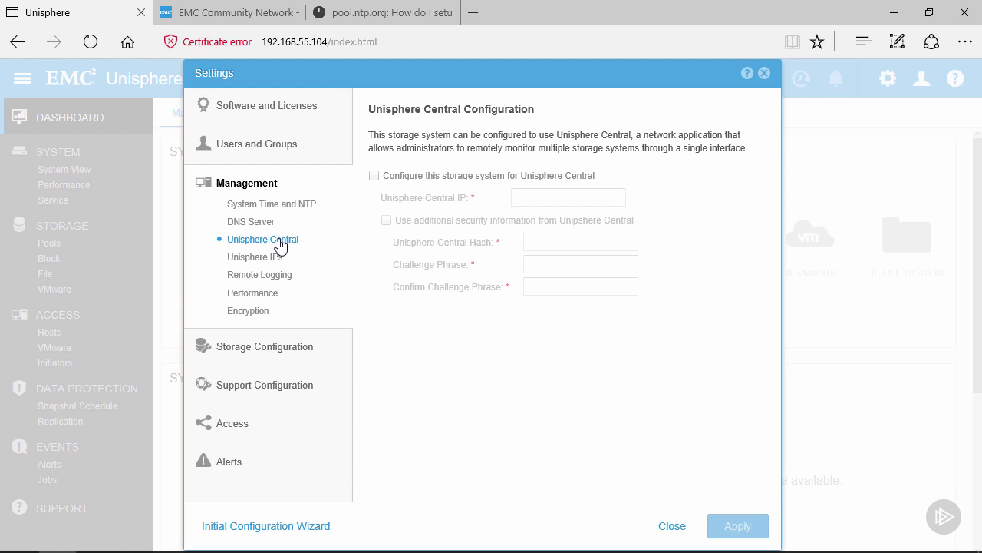
left_click(258, 258)
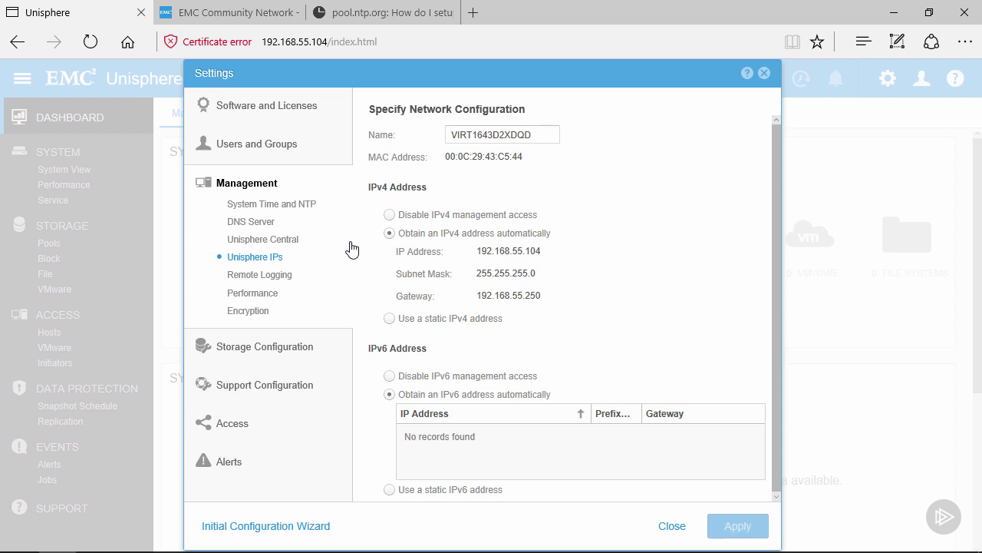
left_click(261, 274)
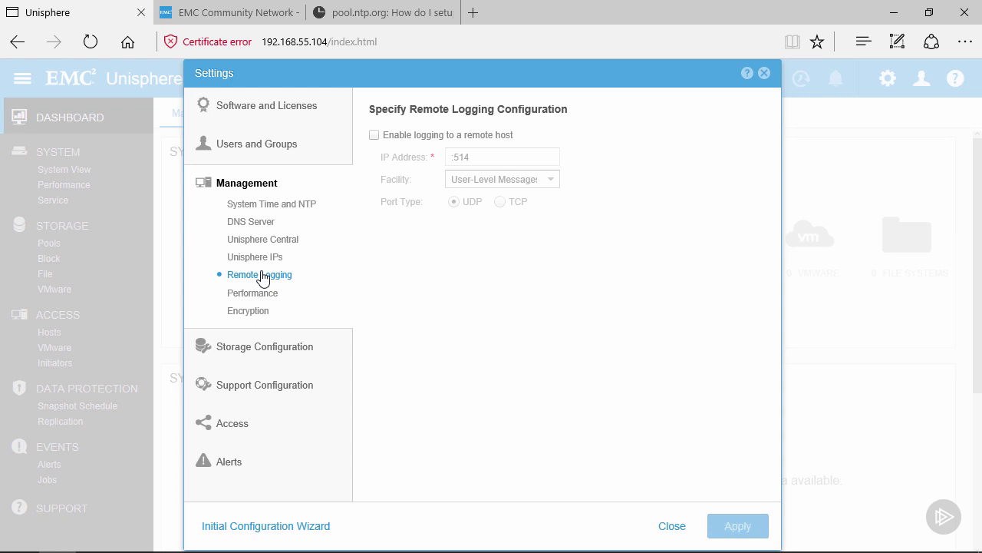
left_click(252, 294)
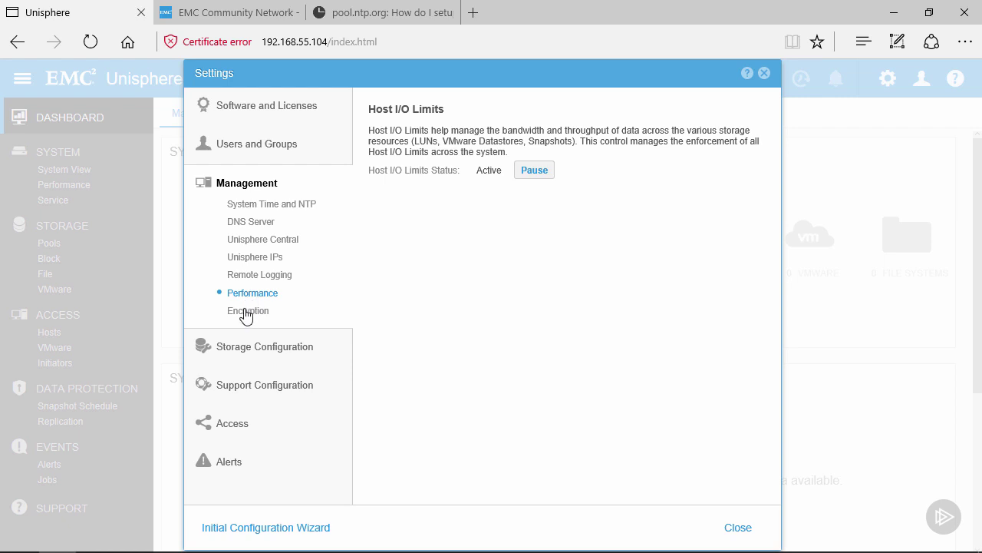
left_click(246, 314)
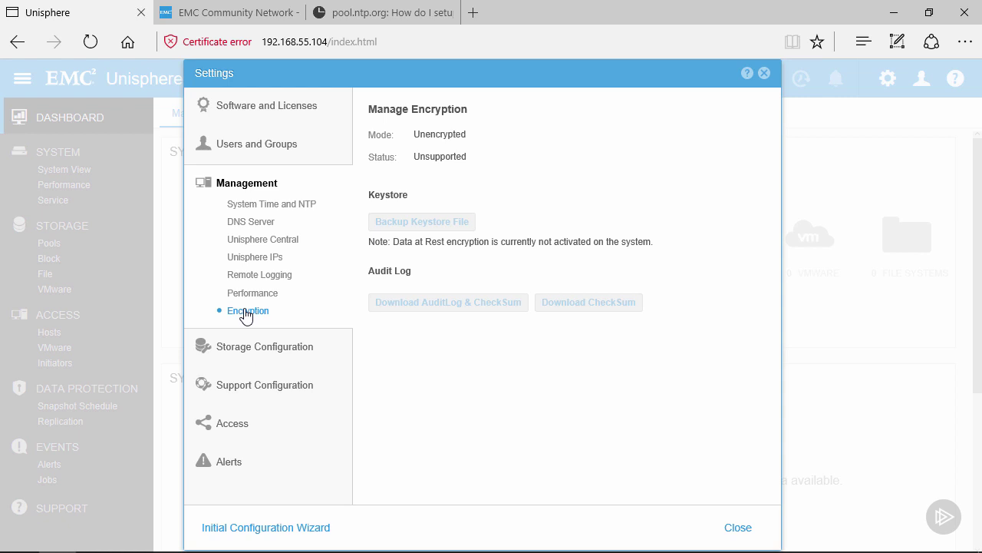
Examine the FAST VP and spare disk storage settings and the support credentials, contact information and EMC Secure Remote Services pages
left_click(243, 346)
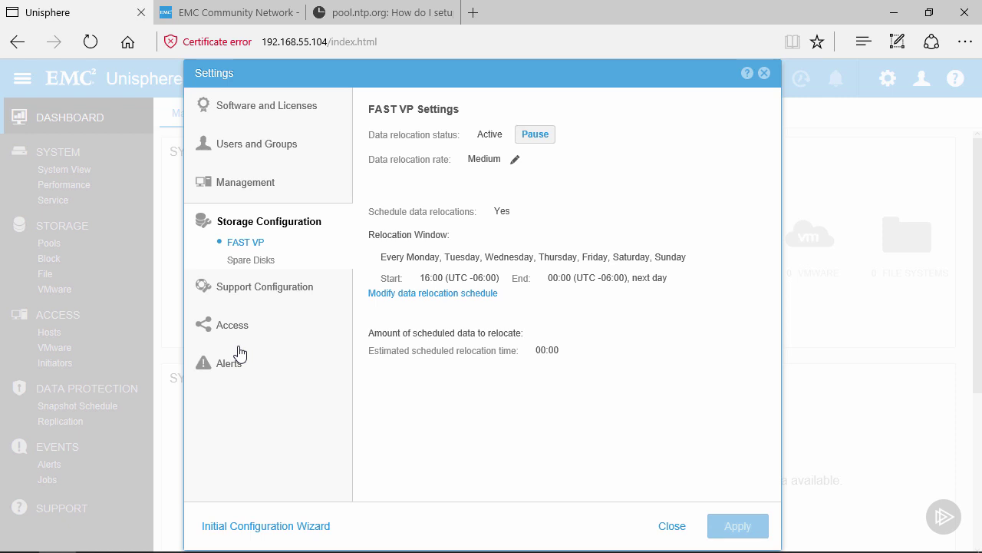
left_click(250, 260)
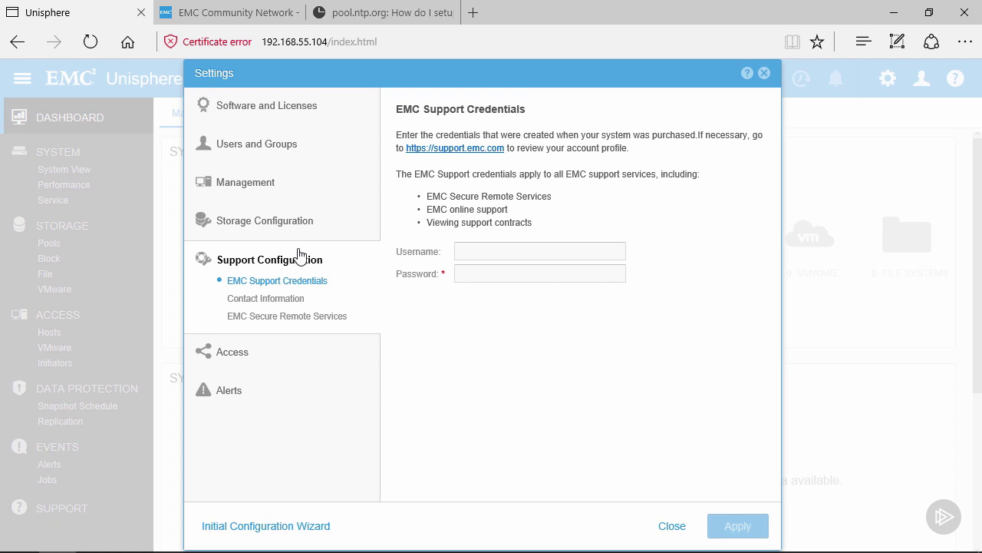
left_click(282, 301)
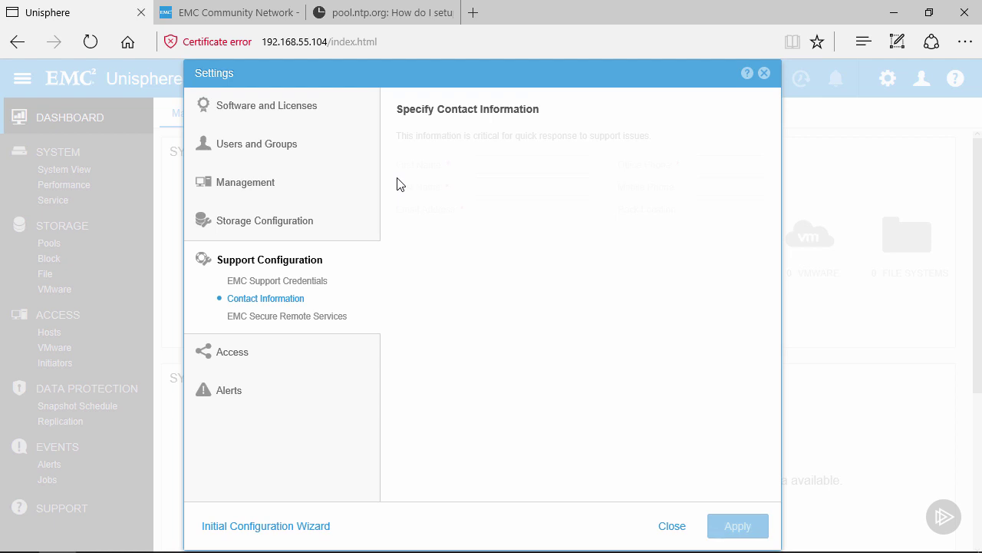
left_click(299, 315)
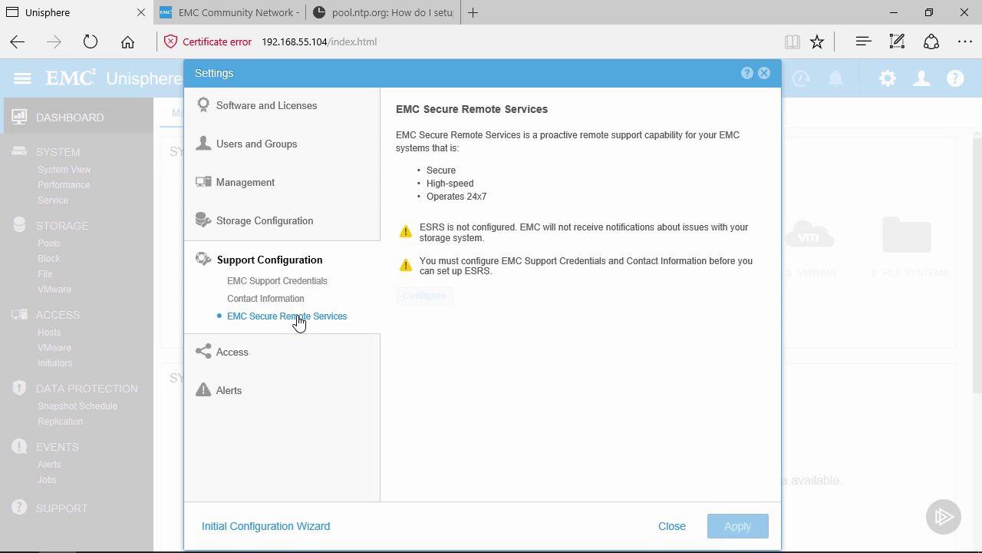
Examine the Access settings for iSCSI and RecoverPoint CHAP, Ethernet ports, routing and iSNS, including the Management Port's properties
left_click(241, 355)
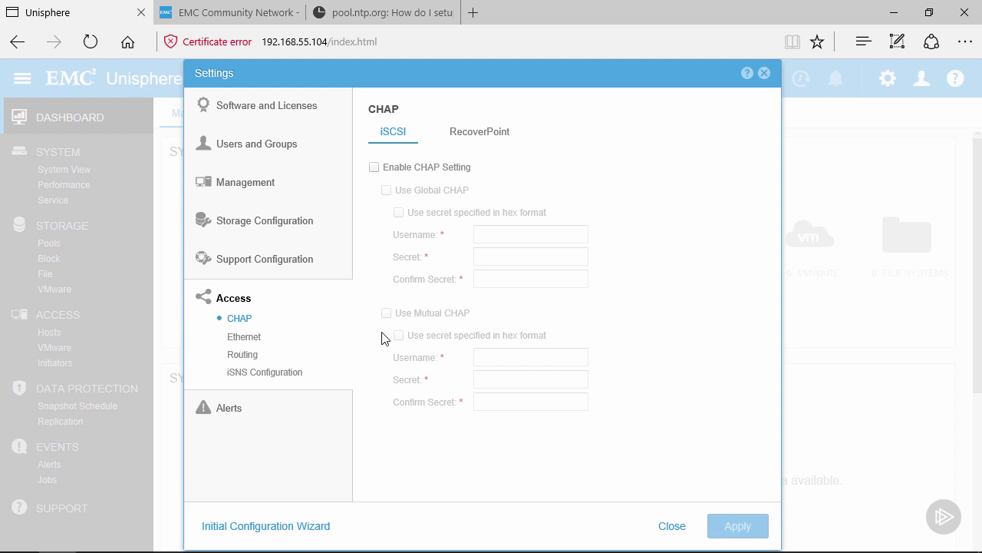
left_click(481, 131)
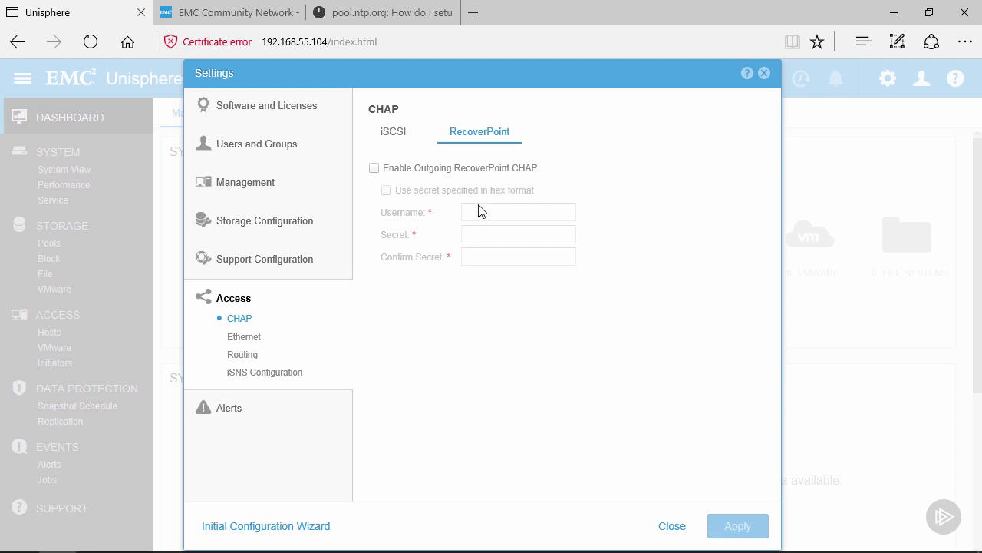
left_click(258, 342)
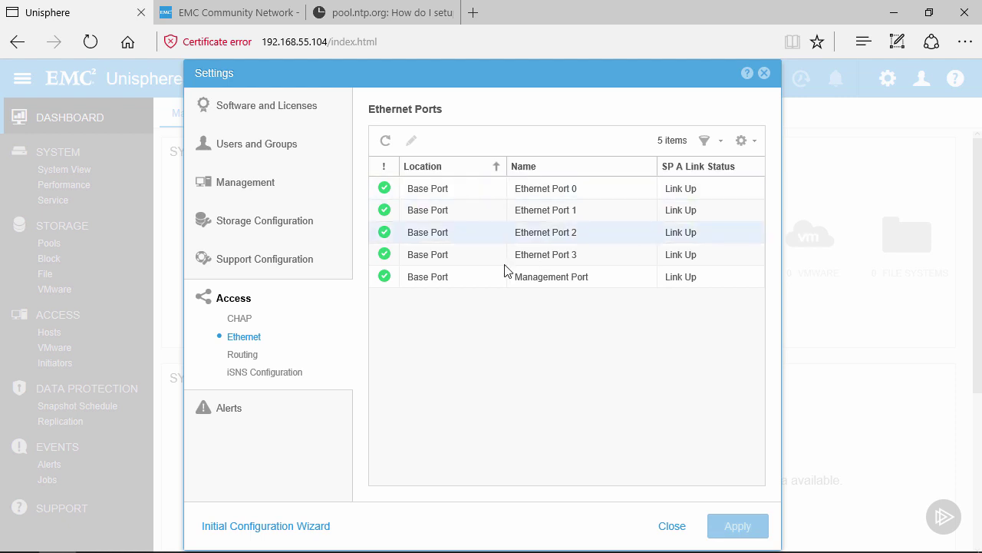
left_click(473, 279)
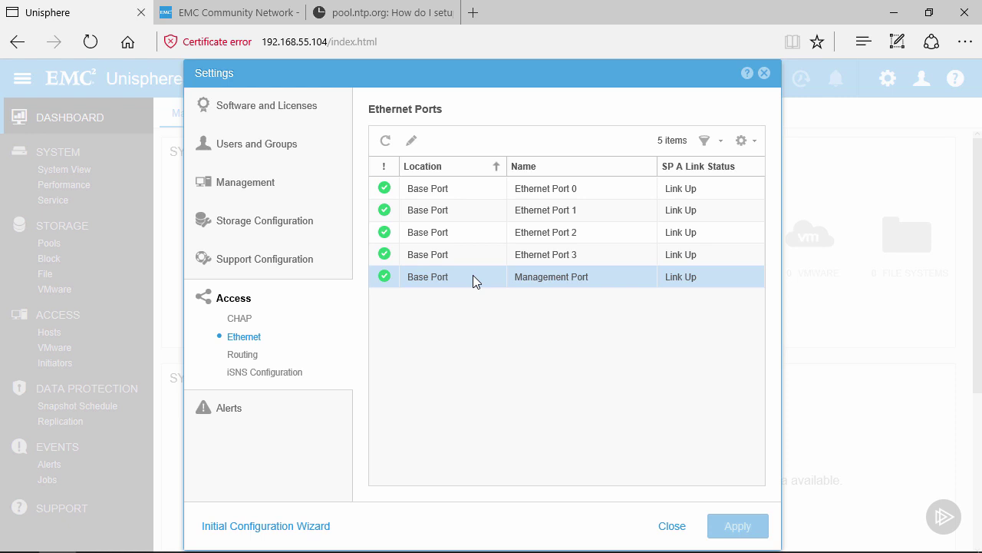
left_click(412, 143)
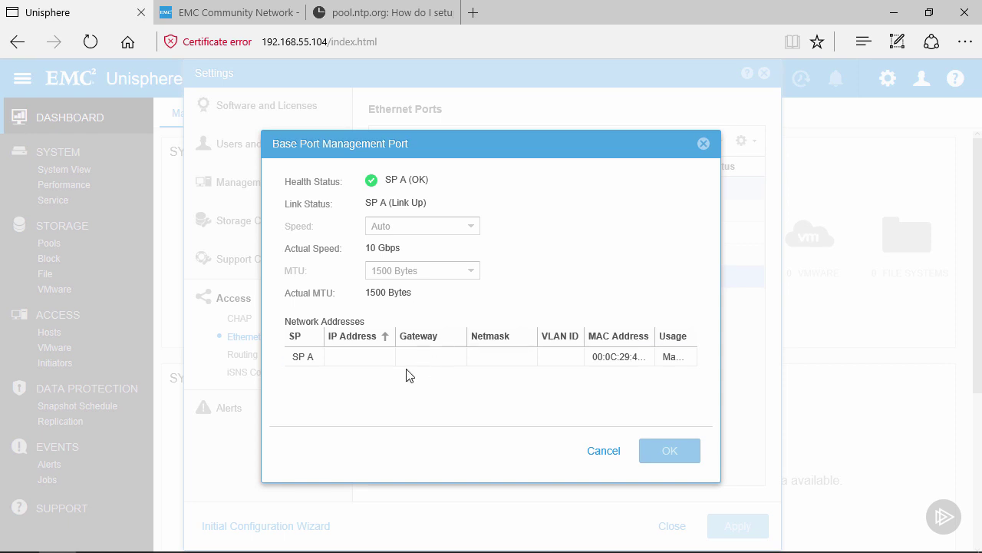
left_click(608, 454)
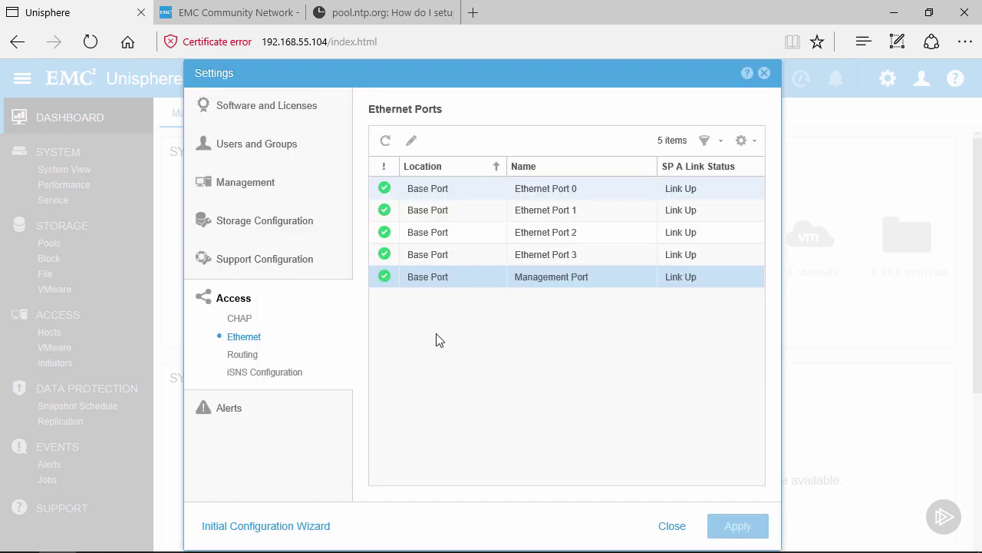
left_click(242, 357)
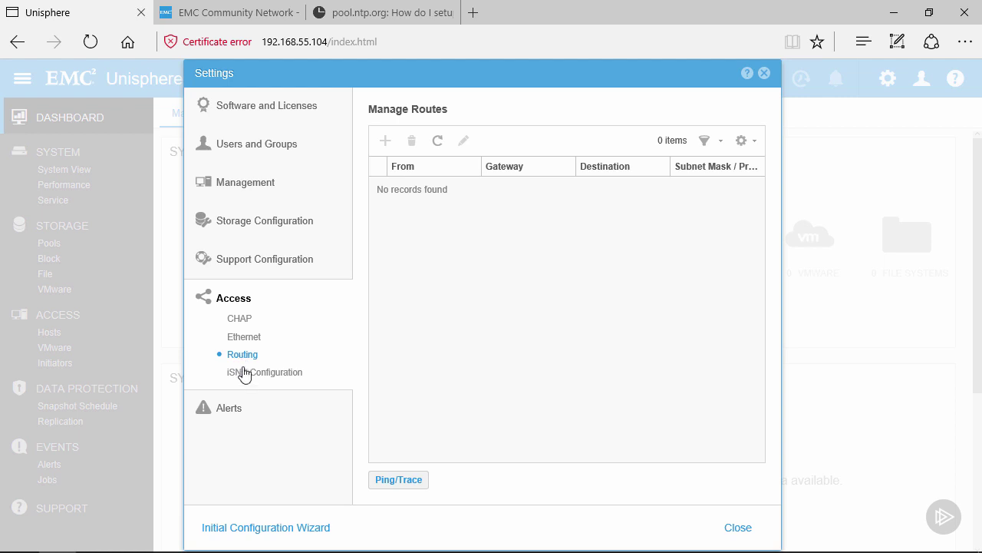
left_click(248, 375)
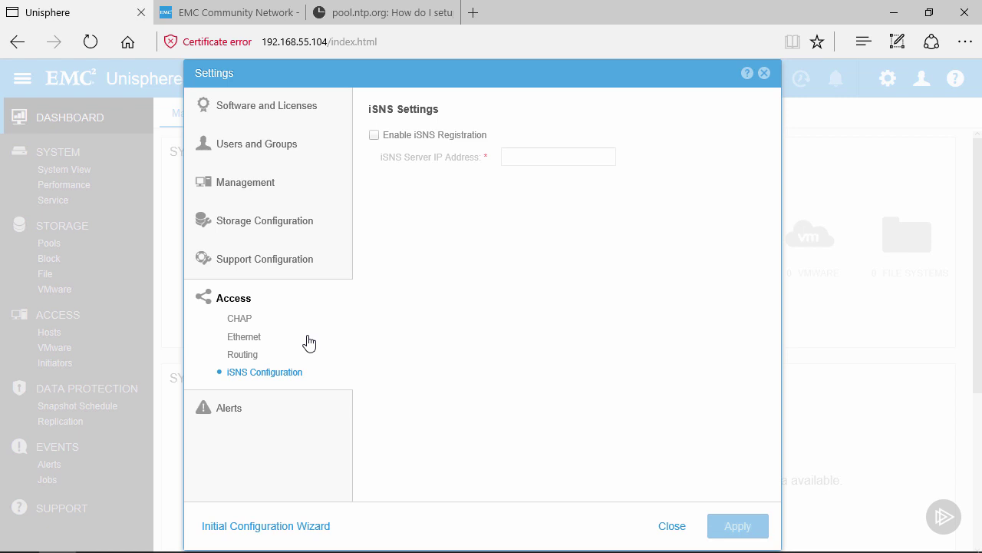
Examine the email and SMTP, preferences and SNMP alert settings, and close the system settings
left_click(230, 409)
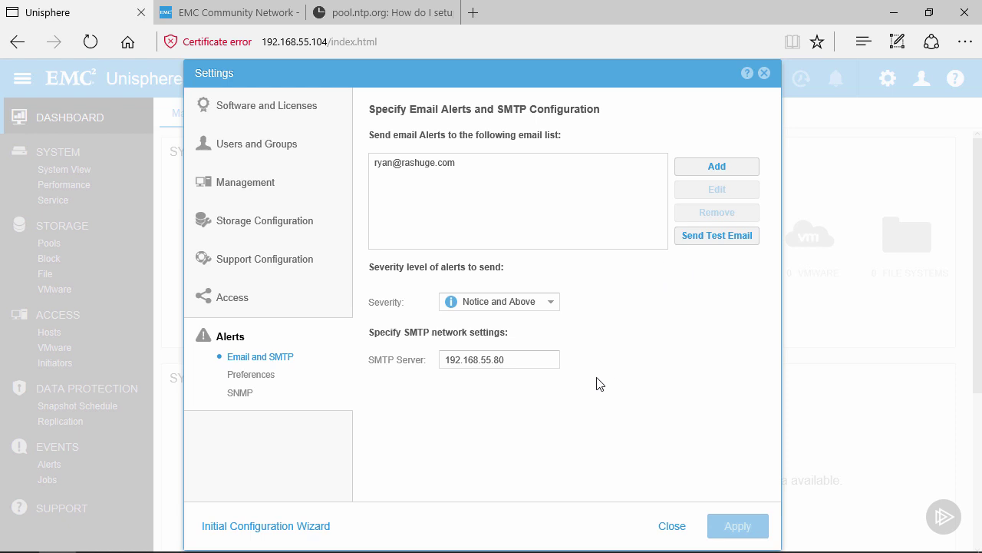
left_click(259, 379)
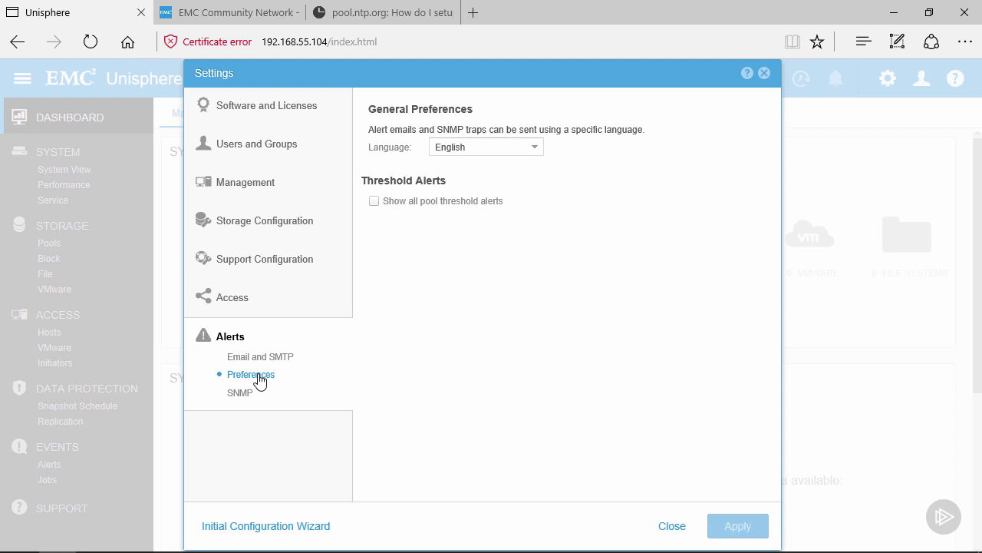
left_click(241, 400)
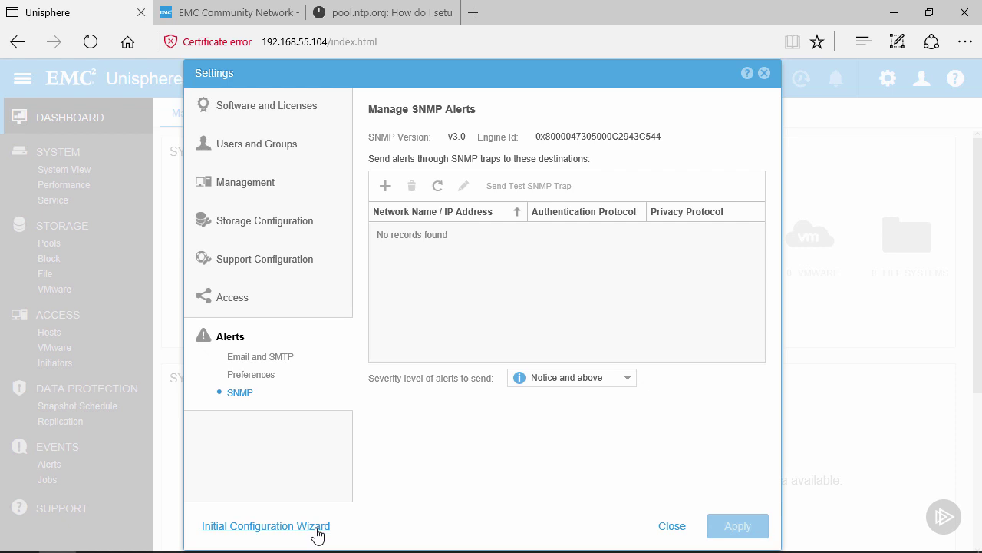
left_click(671, 527)
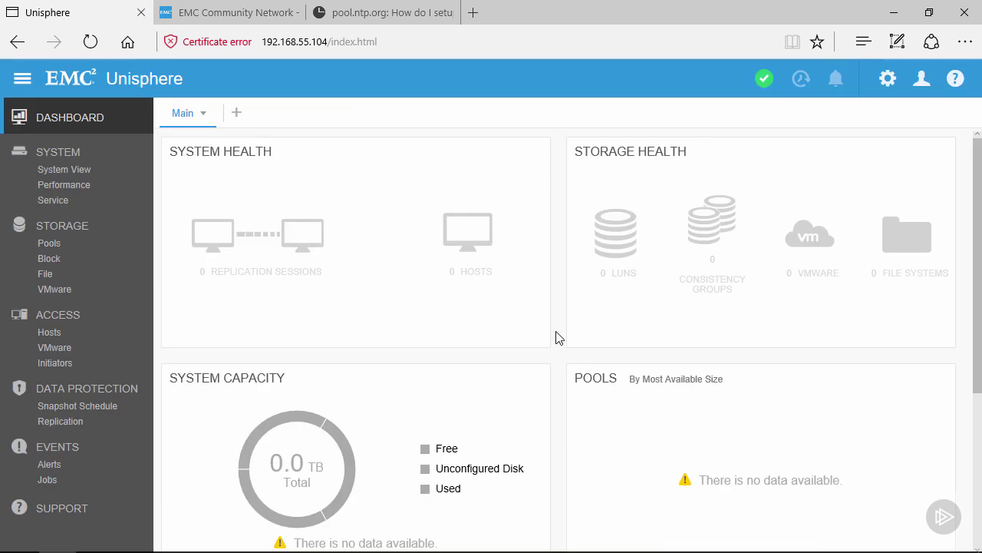